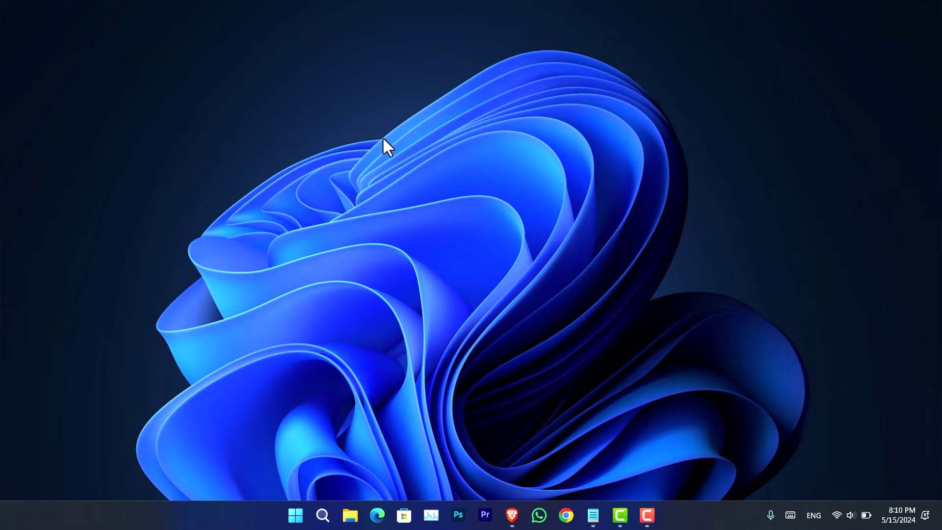
Open Task Manager from the taskbar menu and show its Startup apps page
right_click(686, 520)
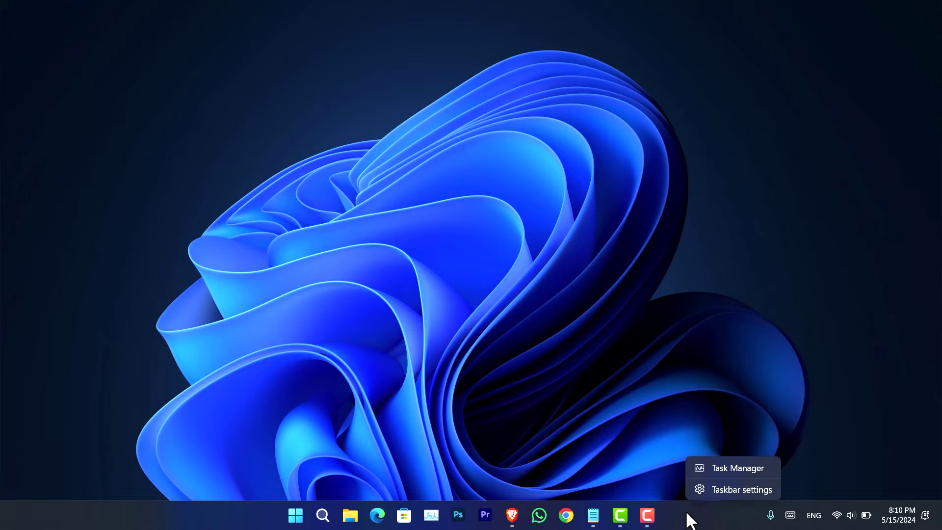
click(725, 468)
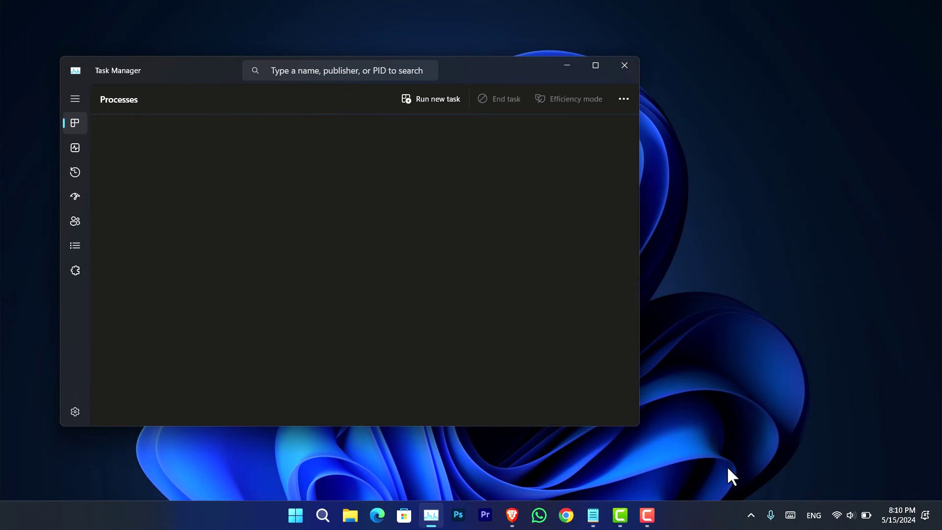
click(78, 195)
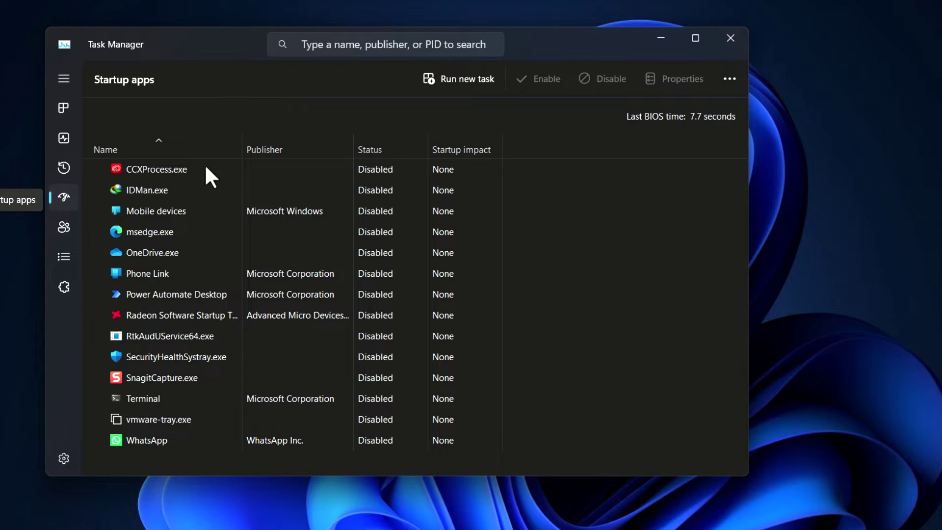
drag(607, 36, 719, 16)
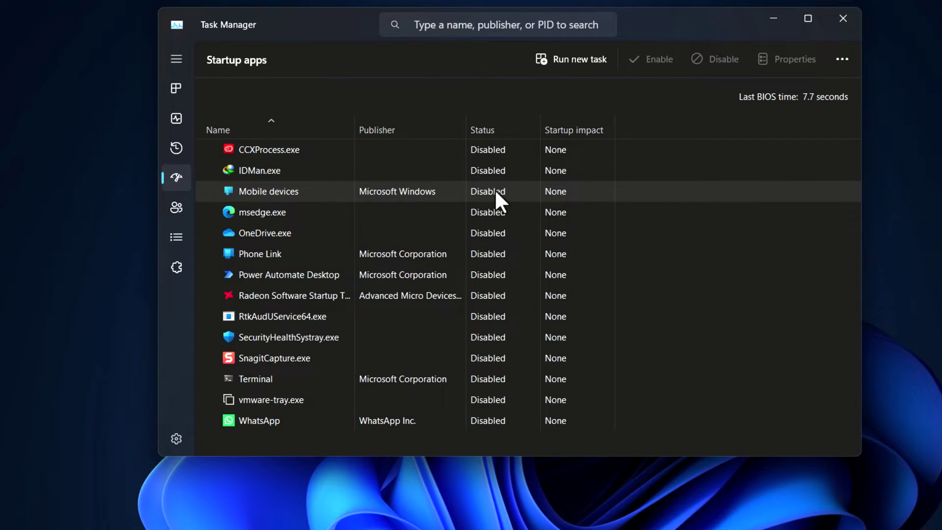
Enable IDMan.exe, then switch it to Disabled so it won't launch at sign-in
right_click(486, 167)
click(528, 181)
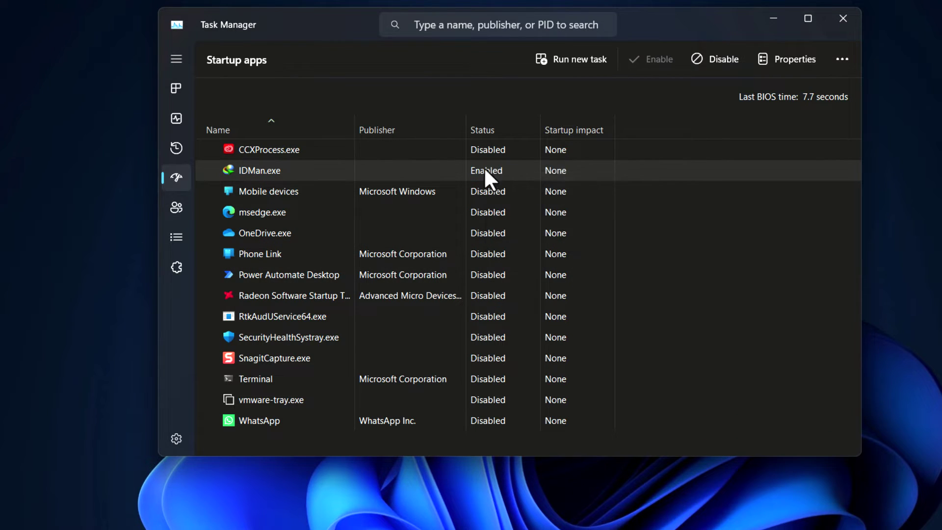
right_click(485, 168)
click(772, 254)
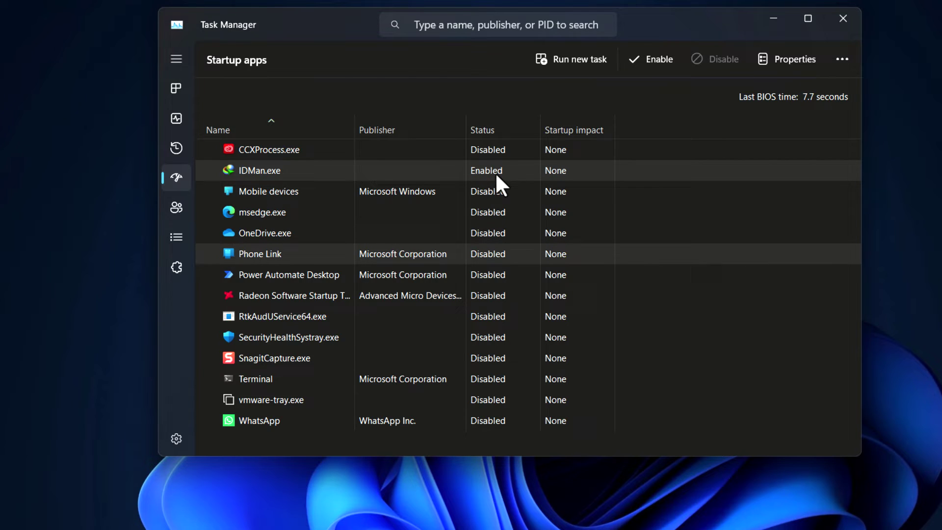
right_click(491, 170)
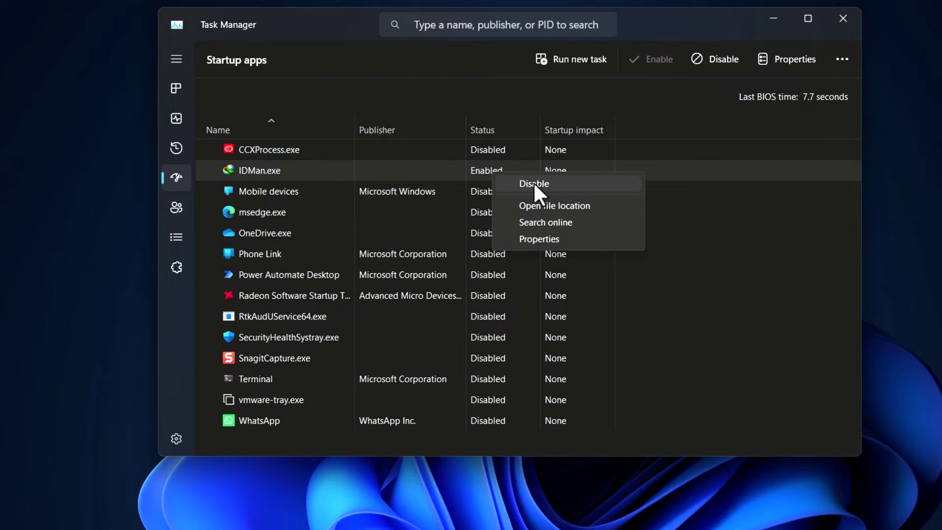
click(585, 185)
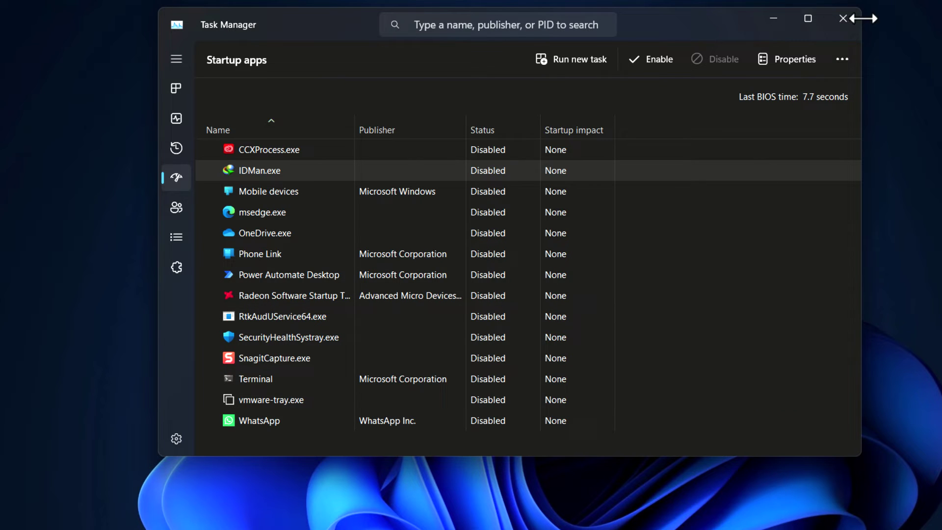
Close Task Manager and bring up Settings' Apps > Startup page via the Win+X menu
click(847, 19)
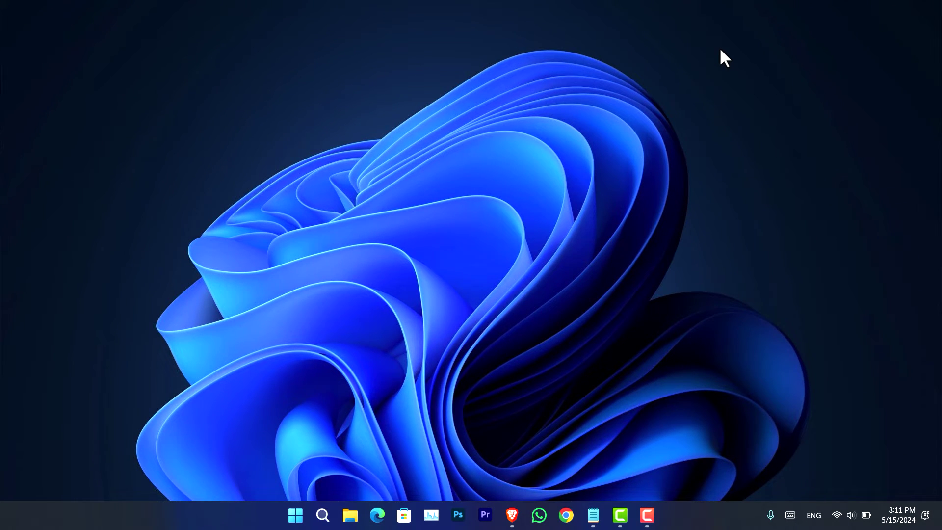
right_click(296, 515)
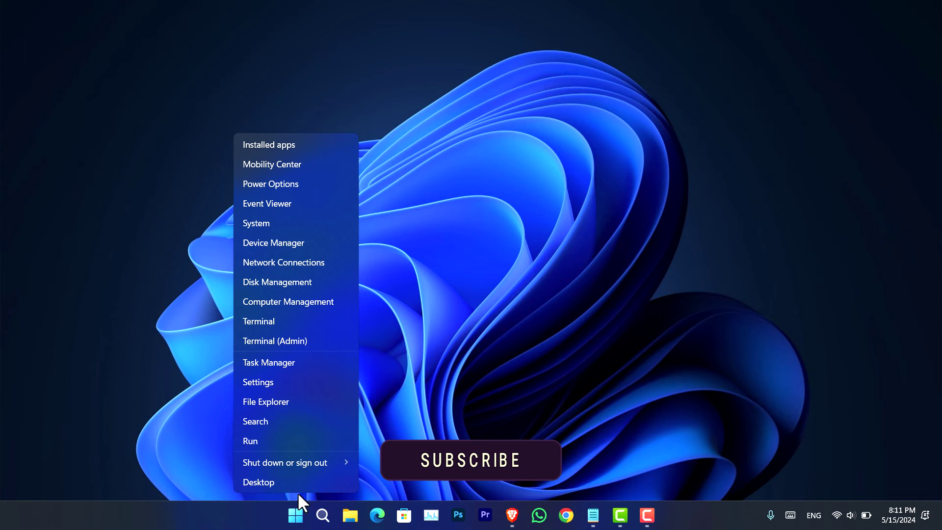
click(286, 380)
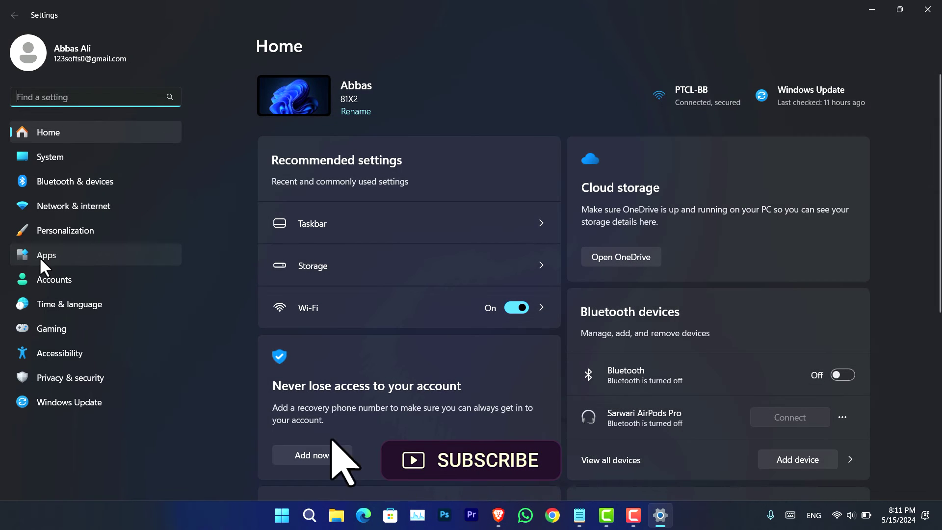
click(41, 258)
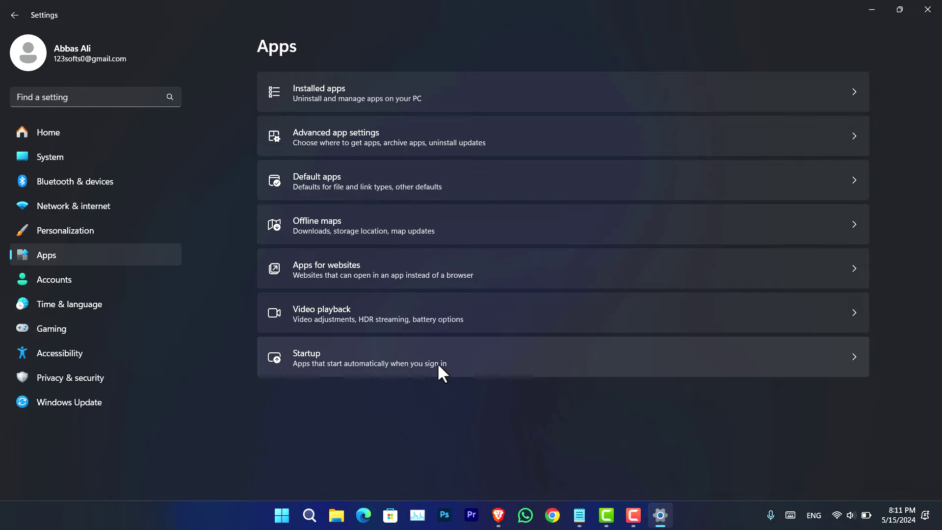
click(598, 362)
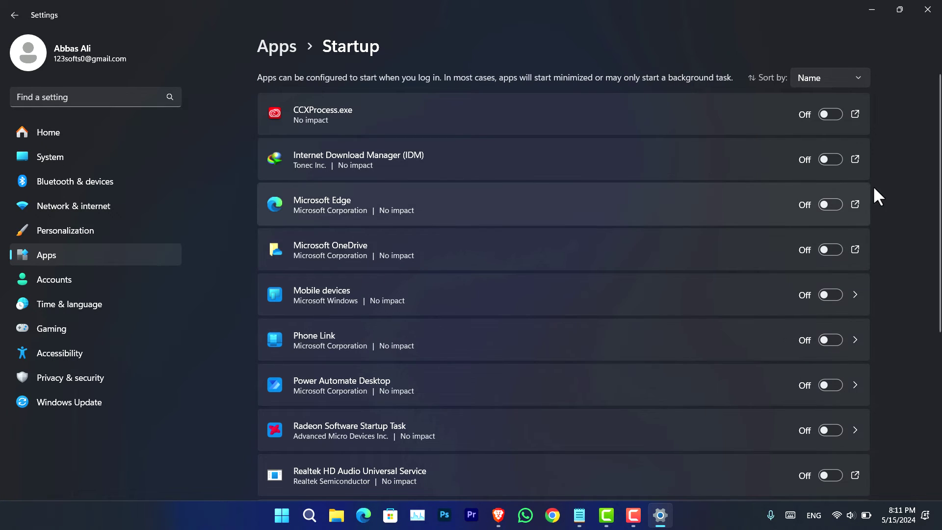
scroll(939, 177, down, 3)
drag(939, 277, 939, 174)
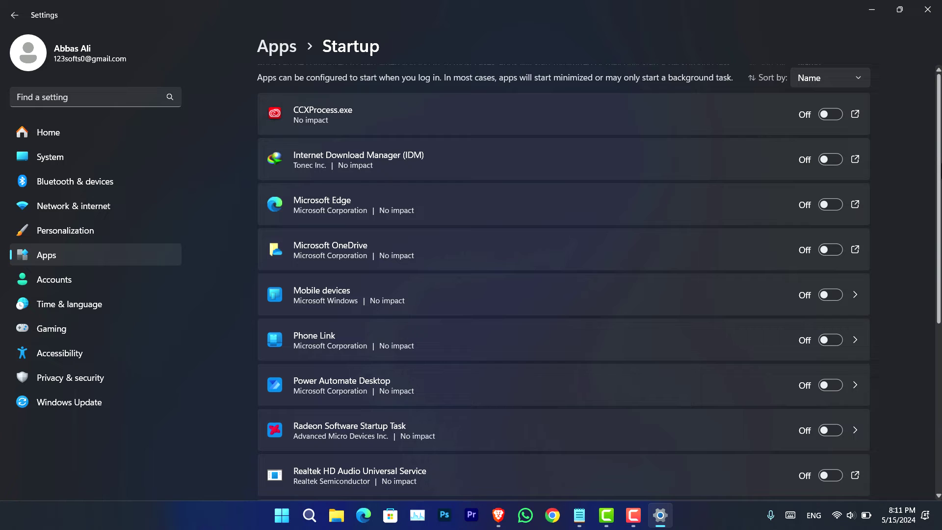
Turn CCXProcess.exe off, review the rest of the startup list, and close Settings
click(829, 115)
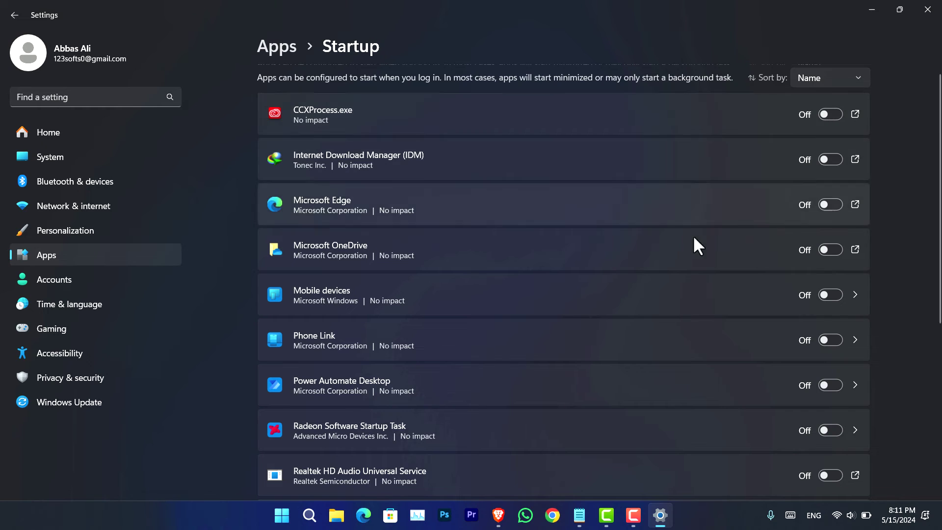
scroll(691, 304, down, 4)
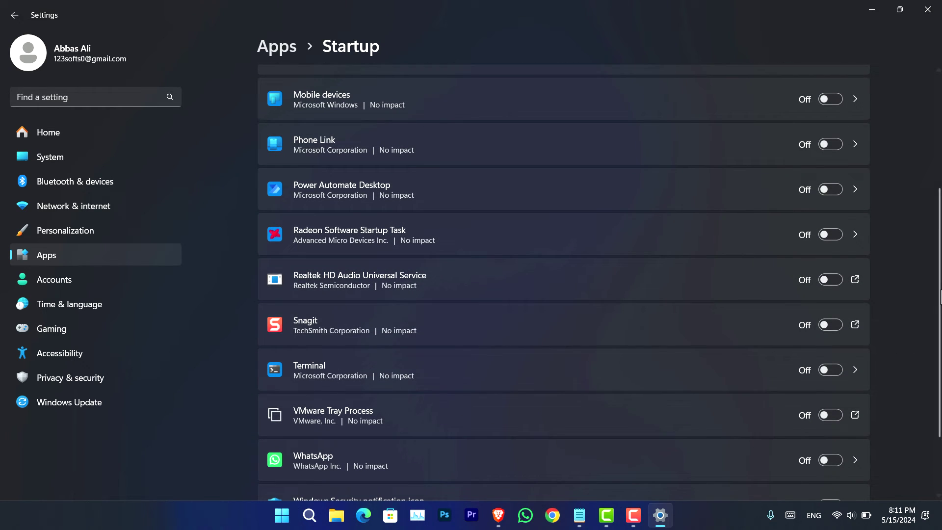
scroll(938, 346, down, 2)
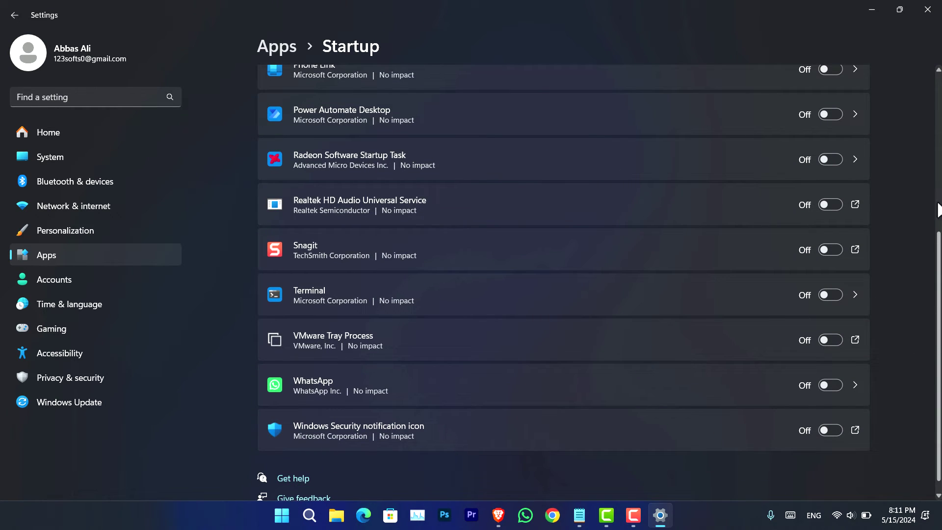
click(927, 10)
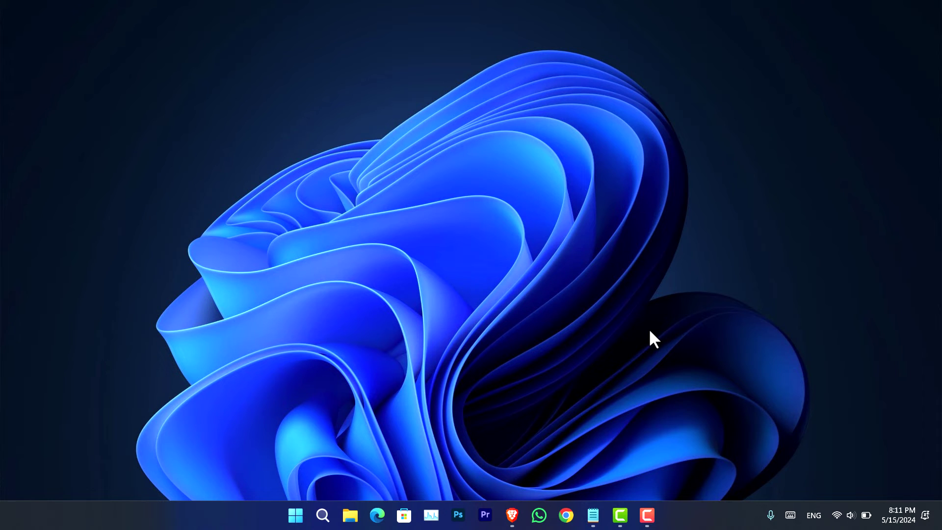
Run shell:startup, copied from the Notepad notes, in the Win+R Run box
key(super+r)
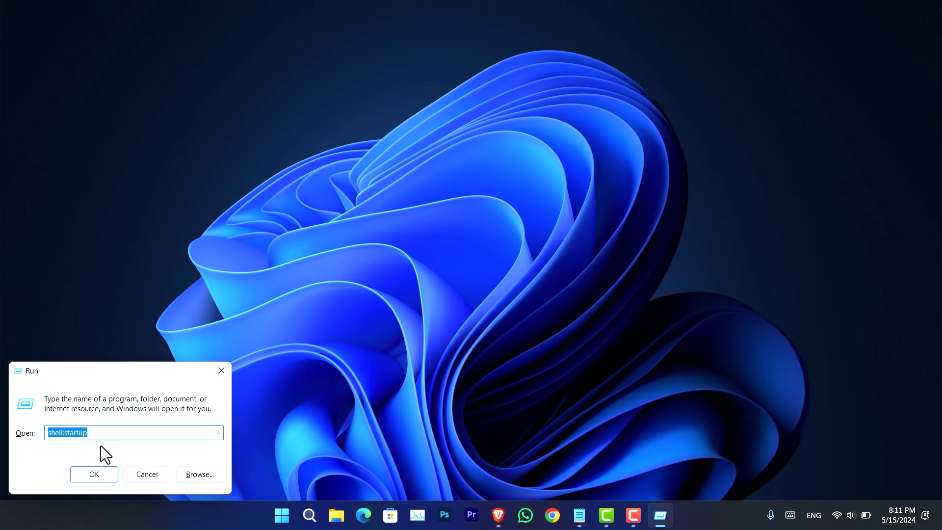
click(107, 434)
click(580, 515)
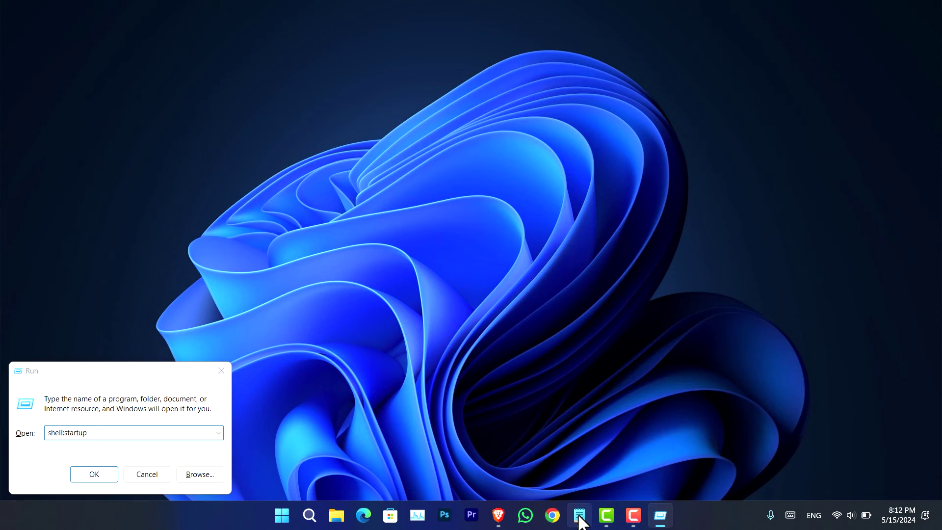
drag(375, 237, 283, 239)
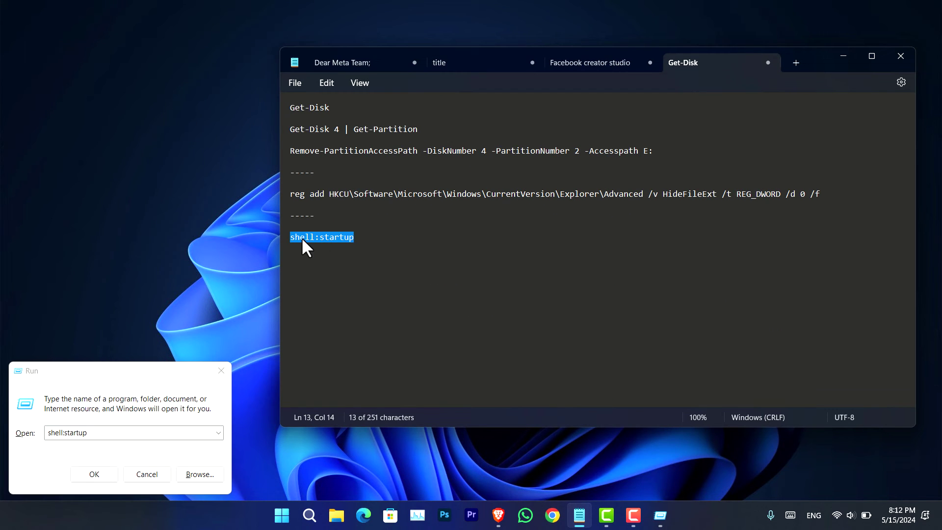
ctrl+scroll(367, 279, up, 3)
ctrl+scroll(371, 283, down, 1)
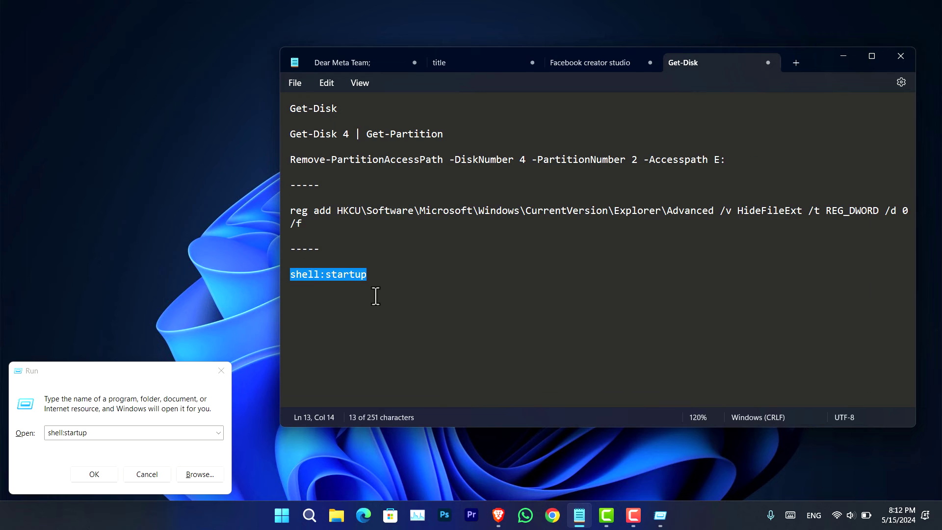
ctrl+scroll(375, 294, up, 3)
ctrl+scroll(376, 296, up, 3)
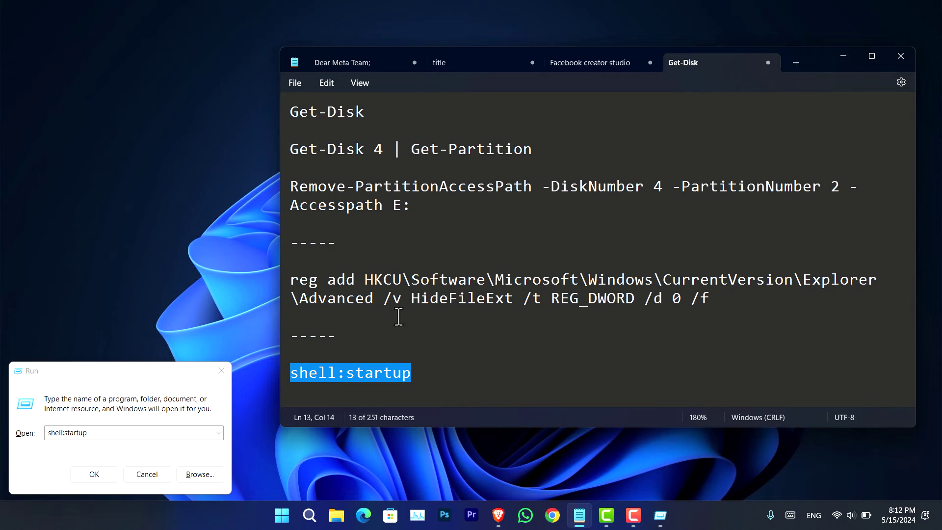
click(487, 358)
triple_click(360, 372)
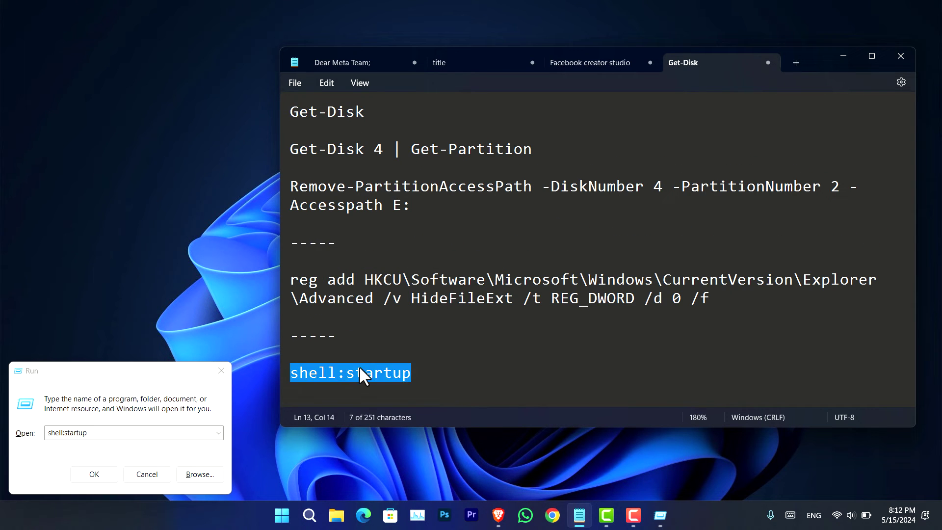
click(120, 388)
click(97, 475)
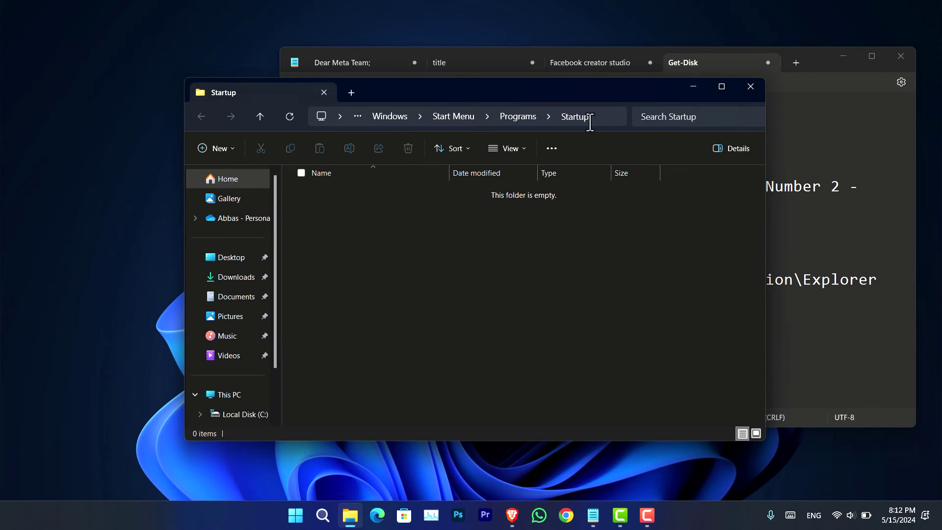
Check the empty Startup folder's full path in the address bar, then close File Explorer
click(596, 116)
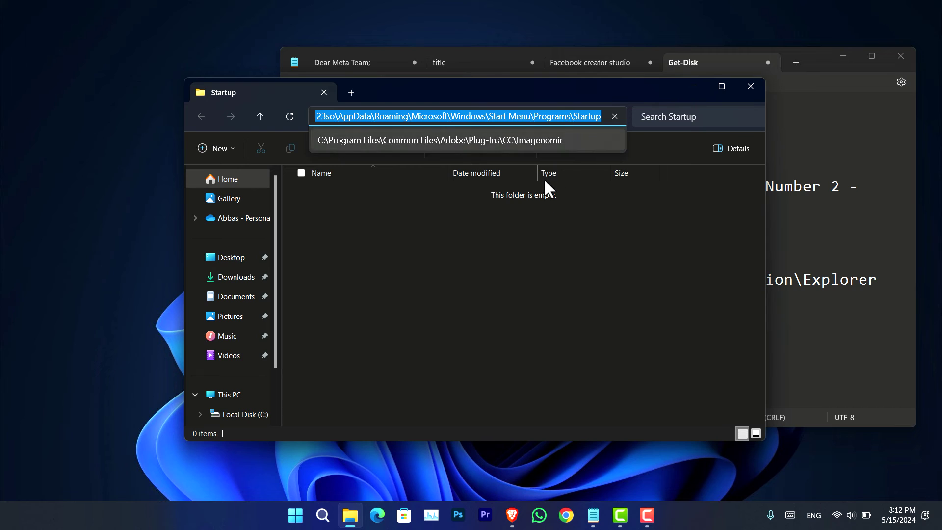
click(522, 271)
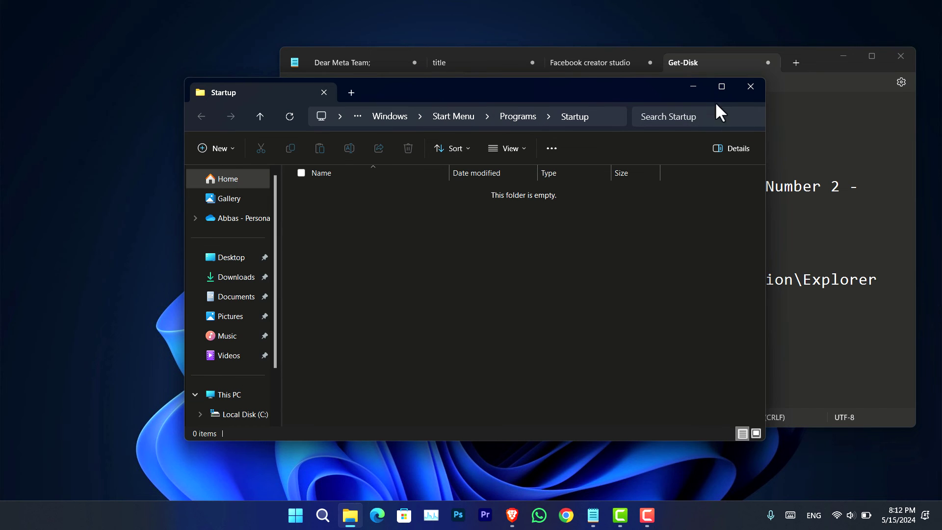
click(746, 90)
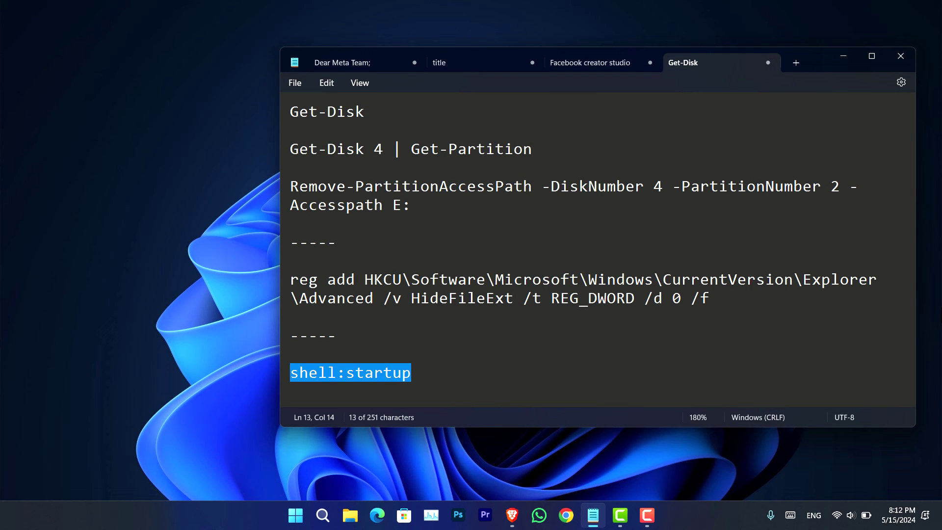